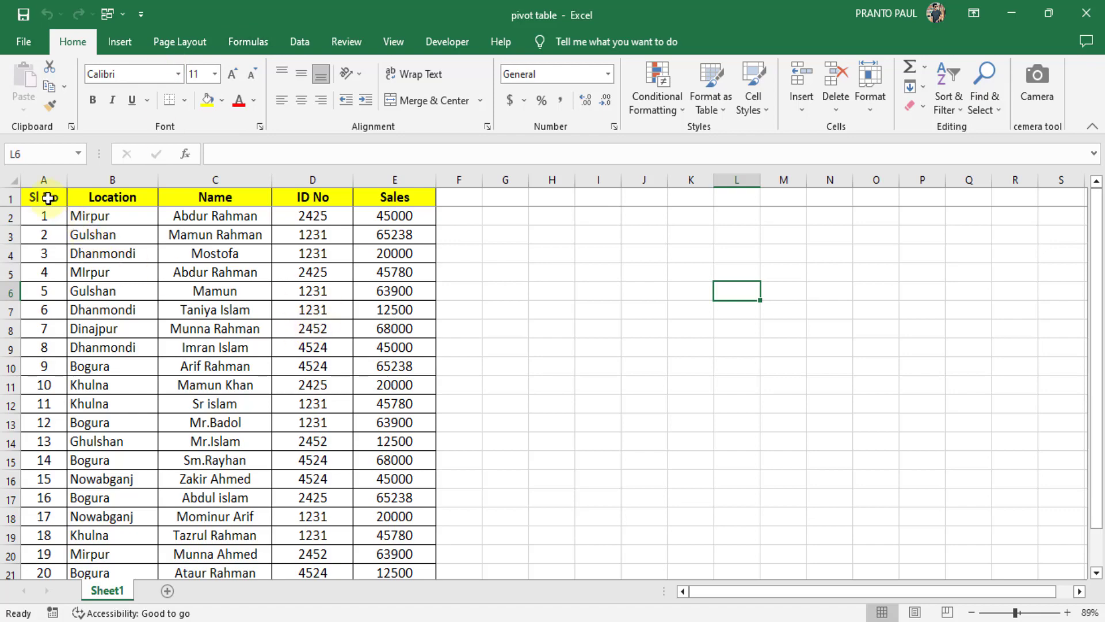
Step: Examine the sales table on Sheet1 down to its last row, checking the Location, Name and Sales columns
{"action": "left_click_drag", "start_coordinate": [47, 196], "coordinate": [374, 562]}
{"action": "scroll", "coordinate": [361, 503], "scroll_direction": "down", "scroll_amount": 3}
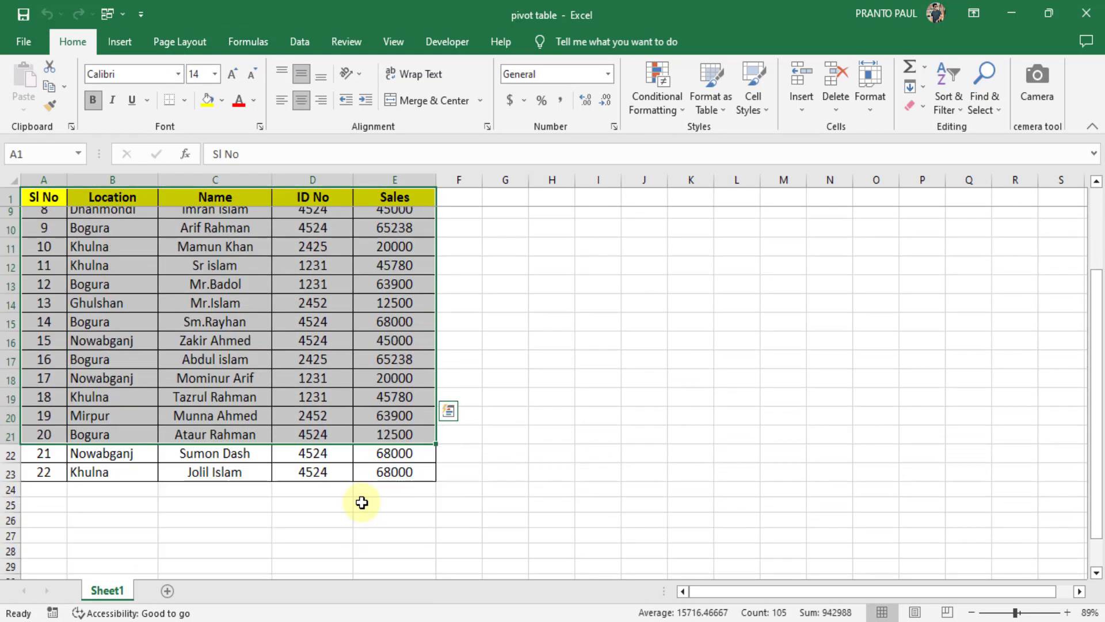
{"action": "scroll", "coordinate": [356, 497], "scroll_direction": "up", "scroll_amount": 3}
{"action": "left_click", "coordinate": [316, 443]}
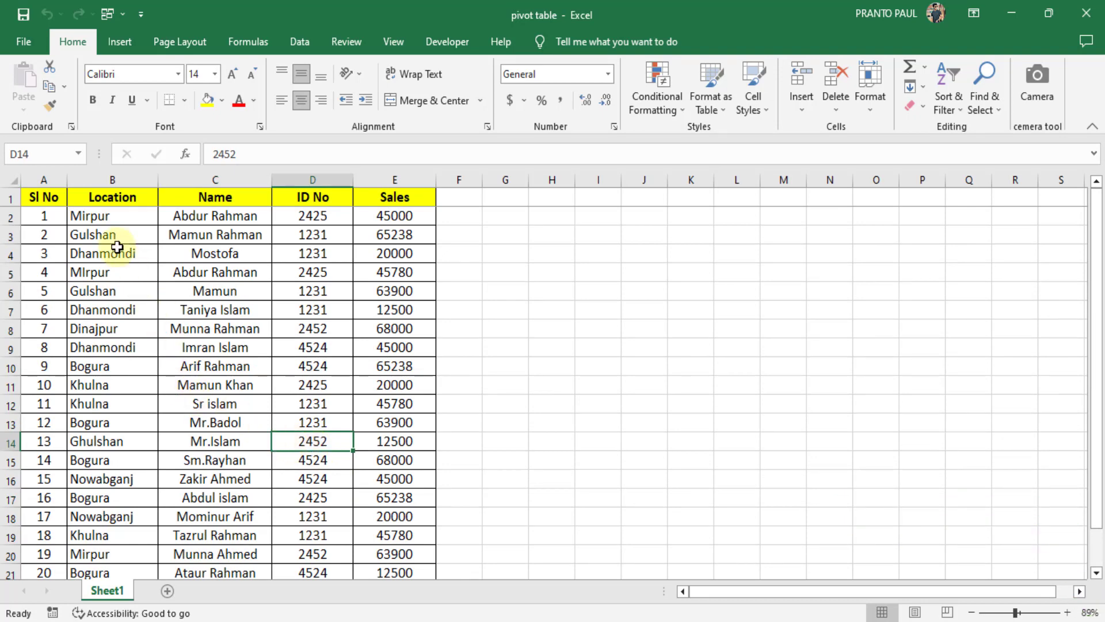
{"action": "left_click", "coordinate": [116, 182]}
{"action": "left_click", "coordinate": [120, 218]}
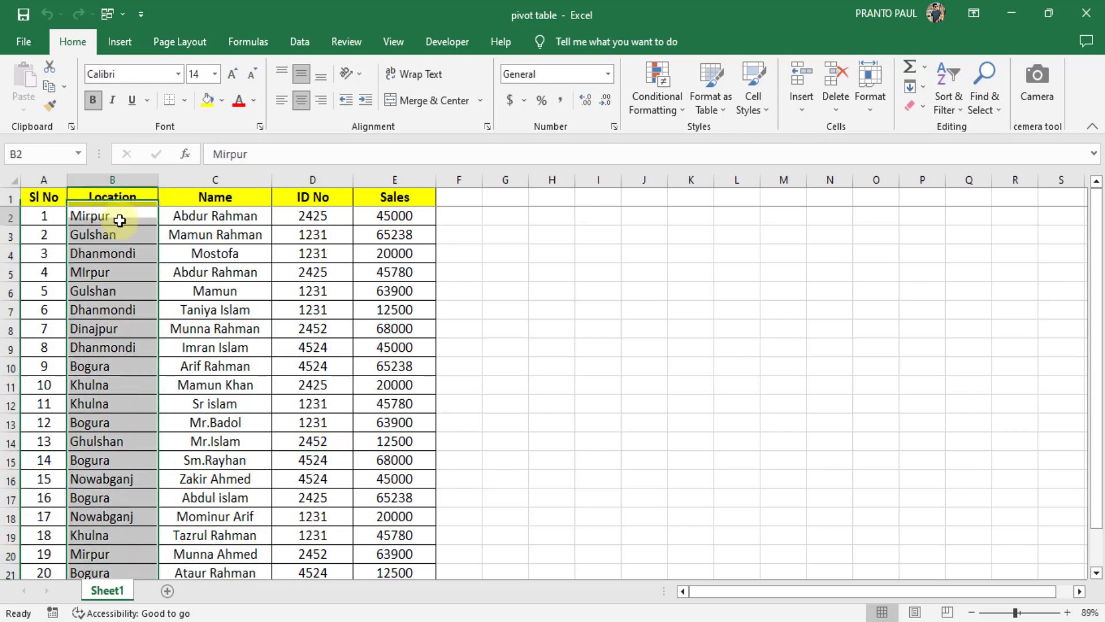
{"action": "left_click", "coordinate": [113, 233]}
{"action": "left_click", "coordinate": [111, 254]}
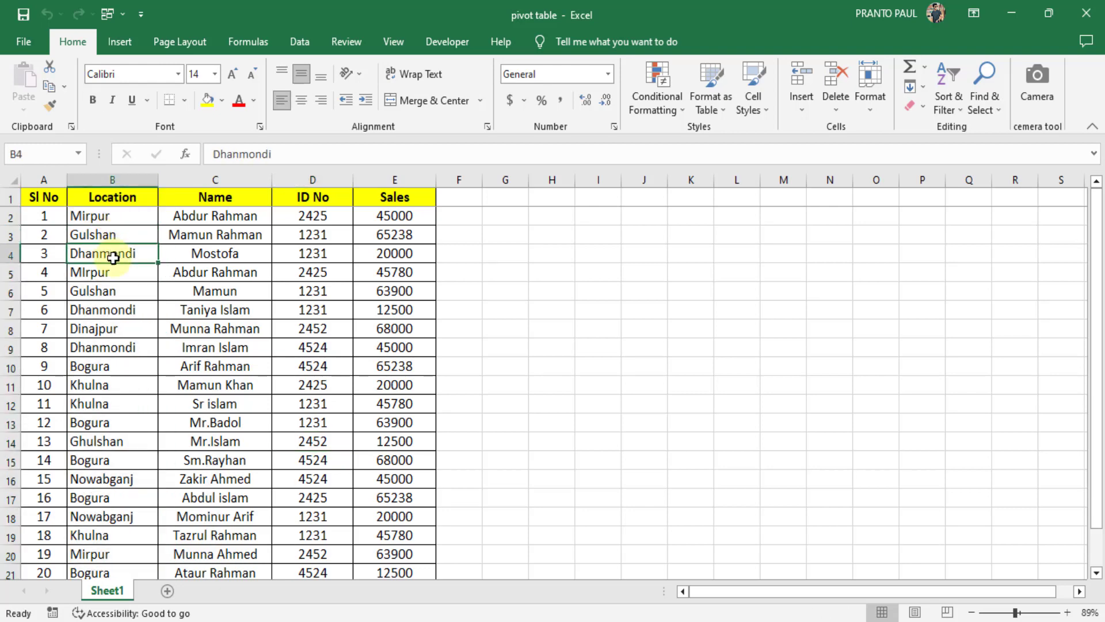
{"action": "left_click", "coordinate": [117, 197]}
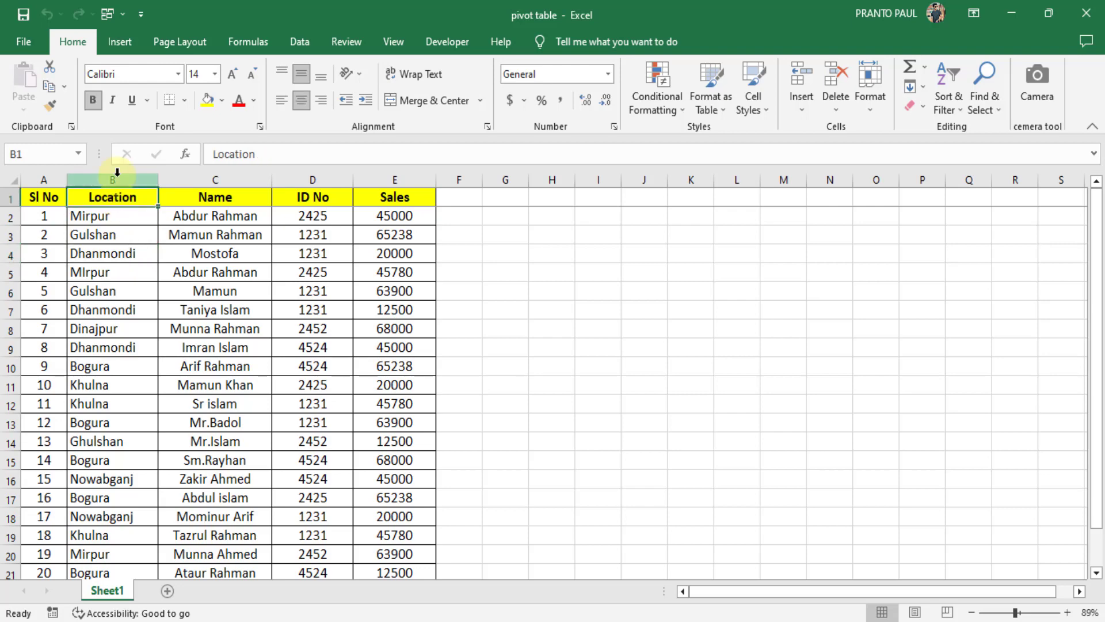
{"action": "left_click", "coordinate": [119, 182]}
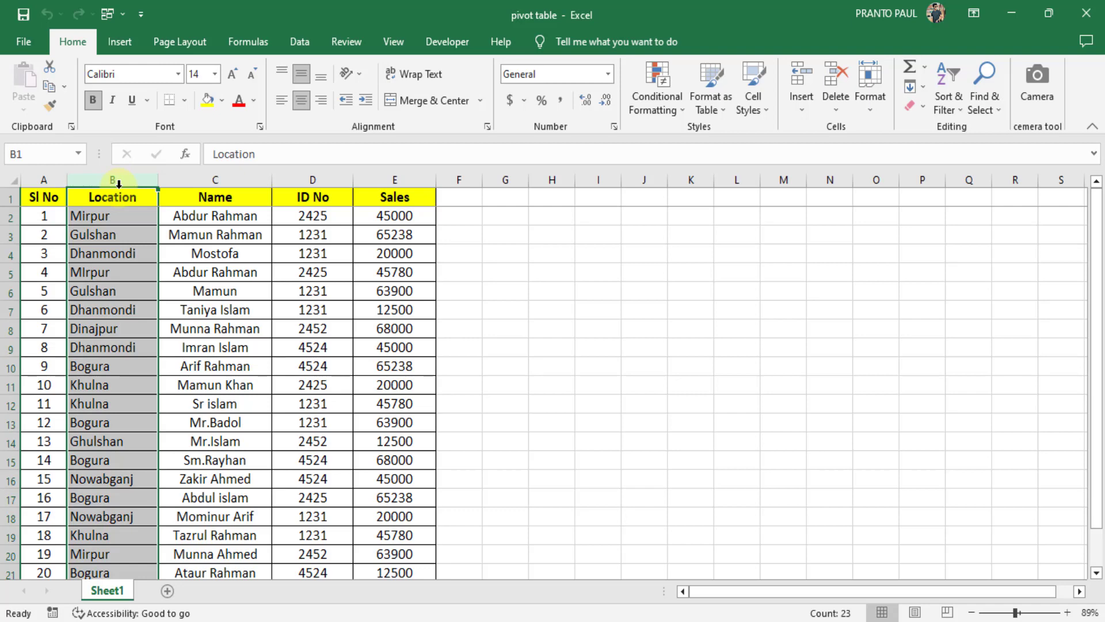
{"action": "left_click", "coordinate": [212, 194]}
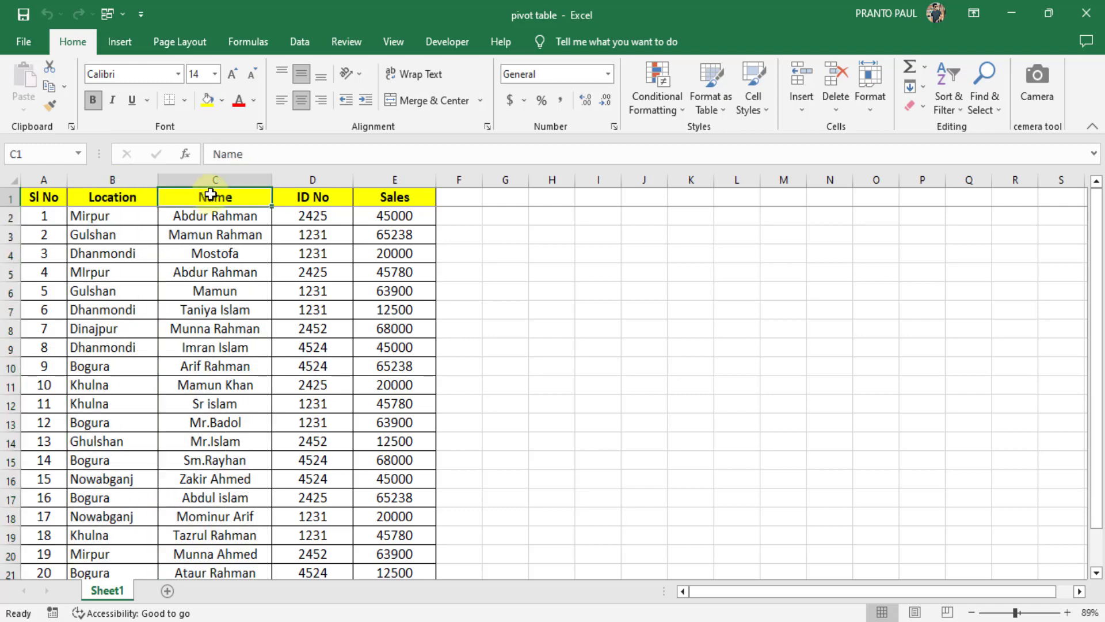
{"action": "left_click", "coordinate": [395, 198]}
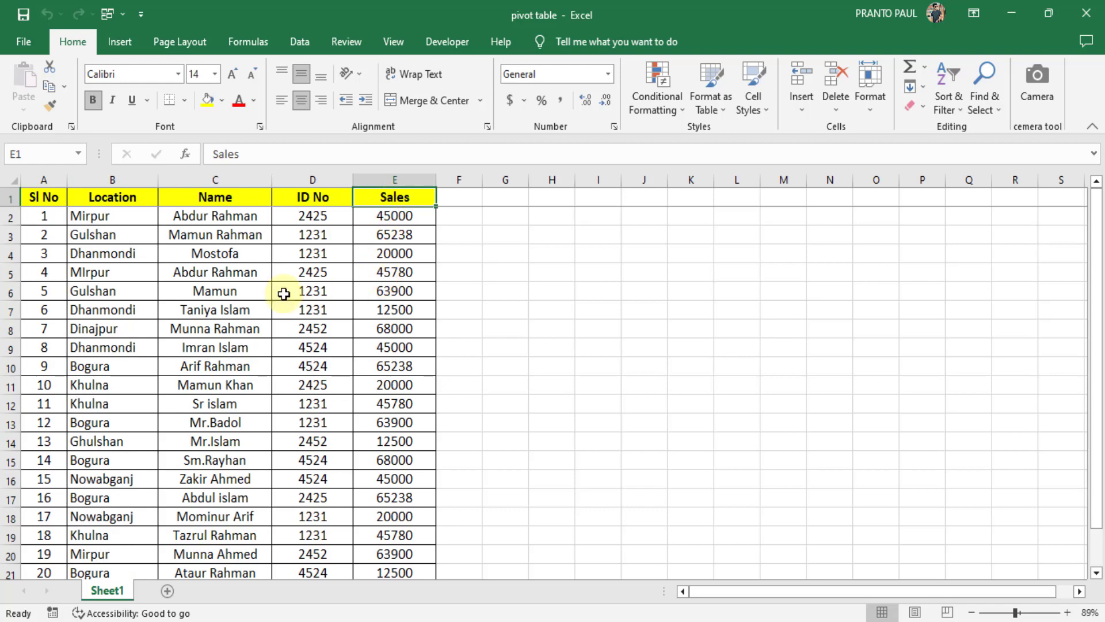
{"action": "left_click", "coordinate": [103, 218]}
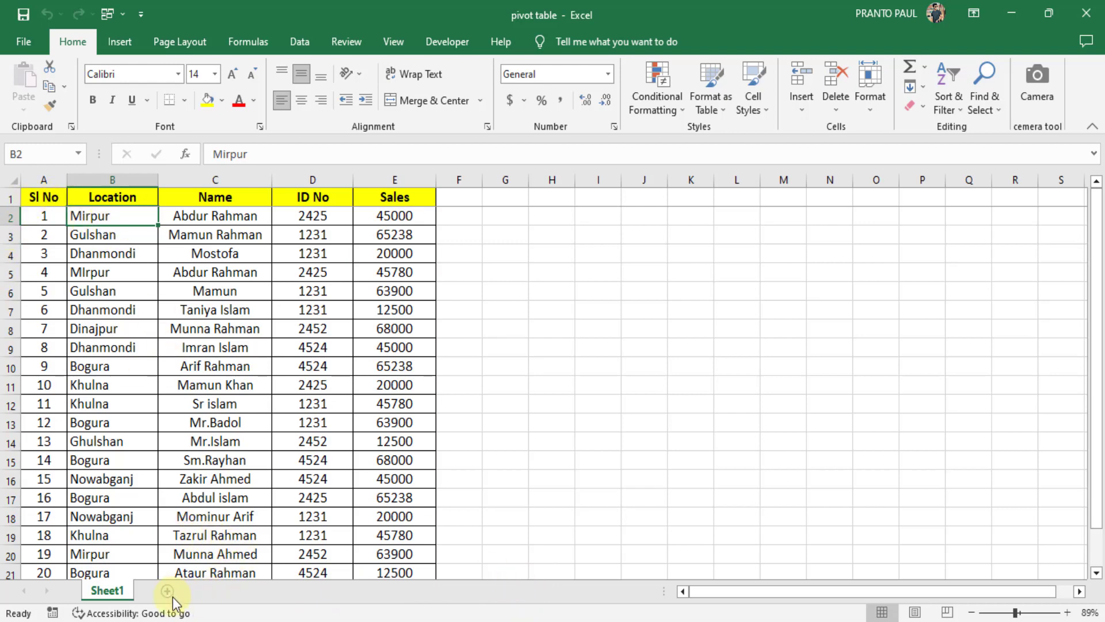
{"action": "left_click", "coordinate": [109, 238]}
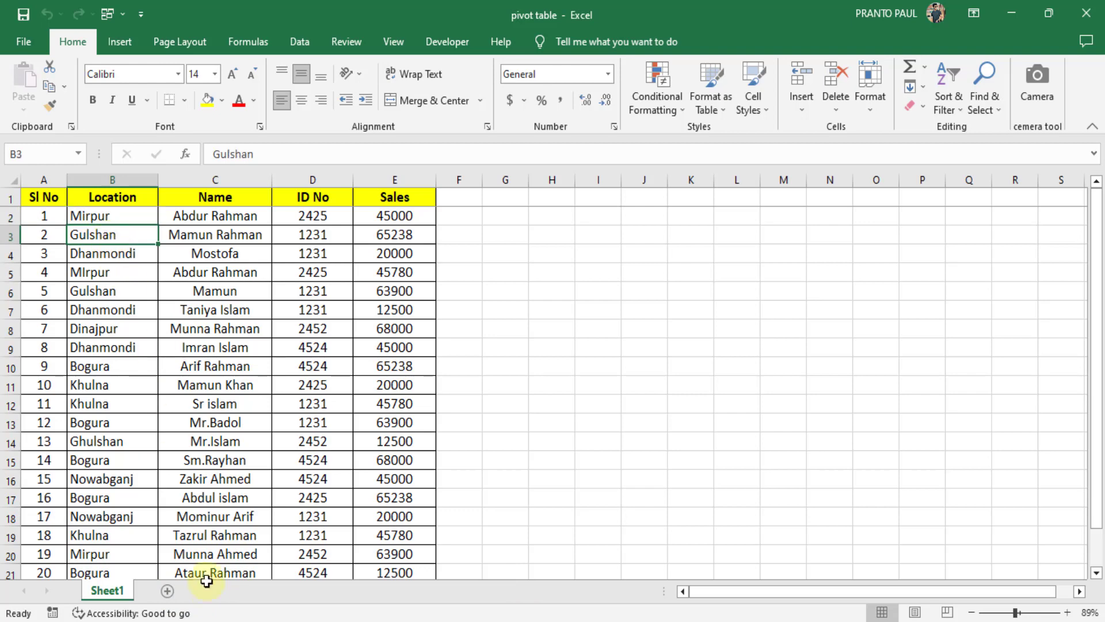
{"action": "left_click", "coordinate": [112, 254]}
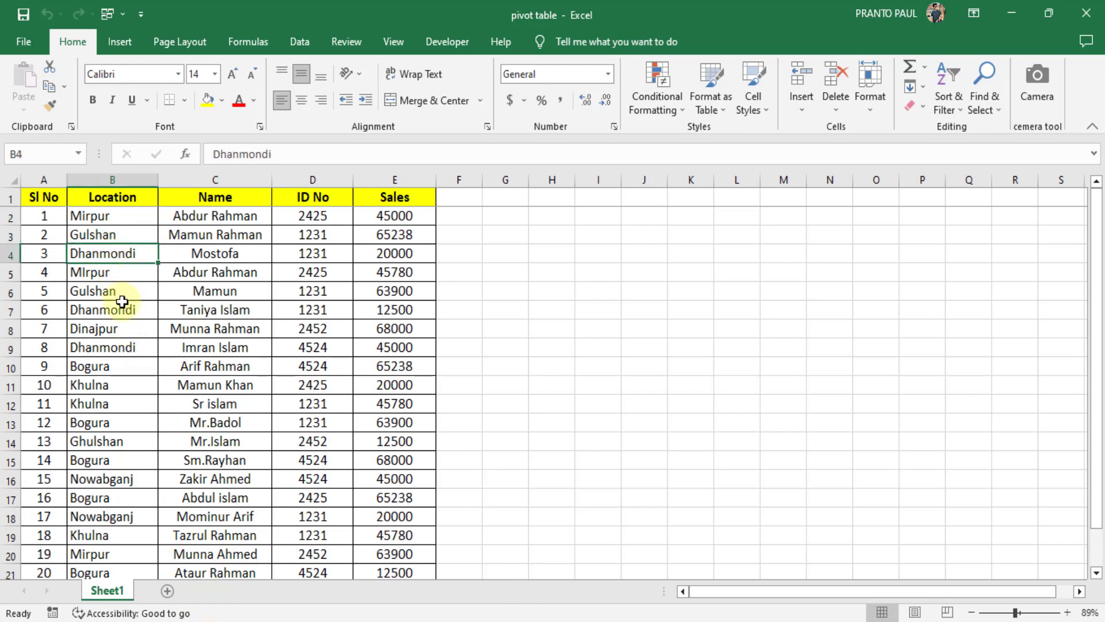
{"action": "left_click", "coordinate": [177, 345]}
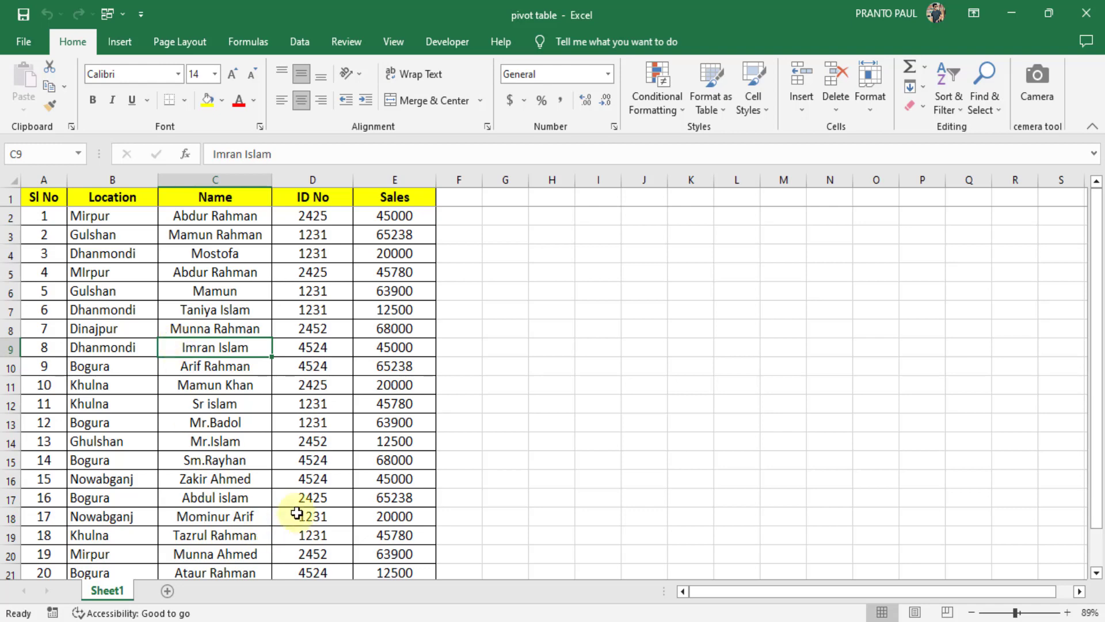
{"action": "scroll", "coordinate": [264, 452], "scroll_direction": "down", "scroll_amount": 3}
{"action": "scroll", "coordinate": [236, 450], "scroll_direction": "up", "scroll_amount": 3}
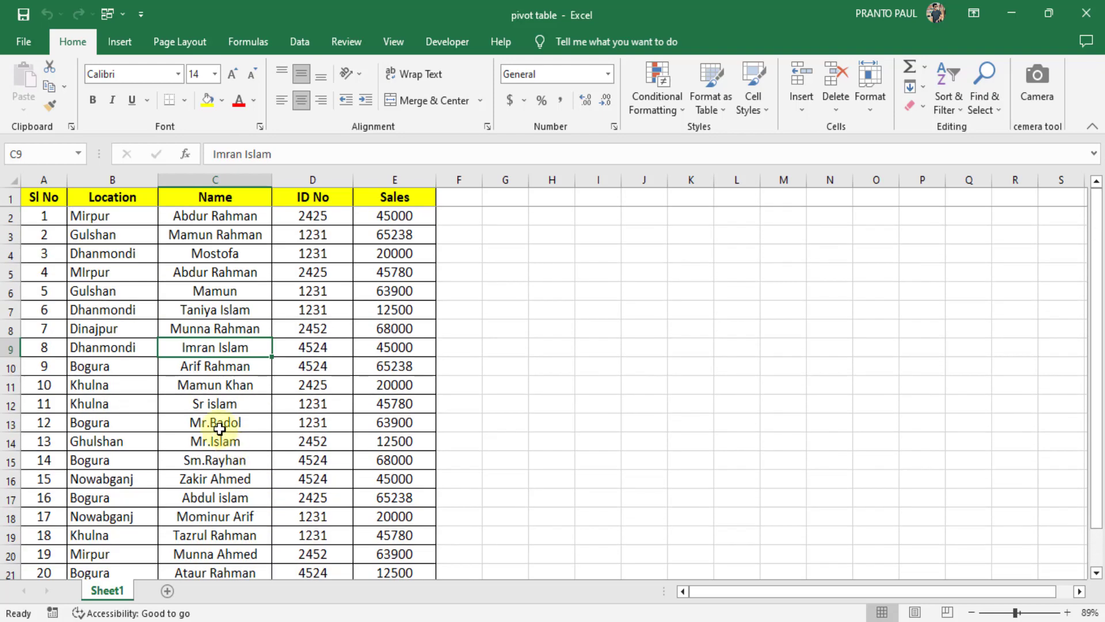
Step: Create a PivotTable from the sales data in Sheet1 range A1:E23, placed on a new worksheet
{"action": "left_click_drag", "start_coordinate": [50, 197], "coordinate": [394, 555]}
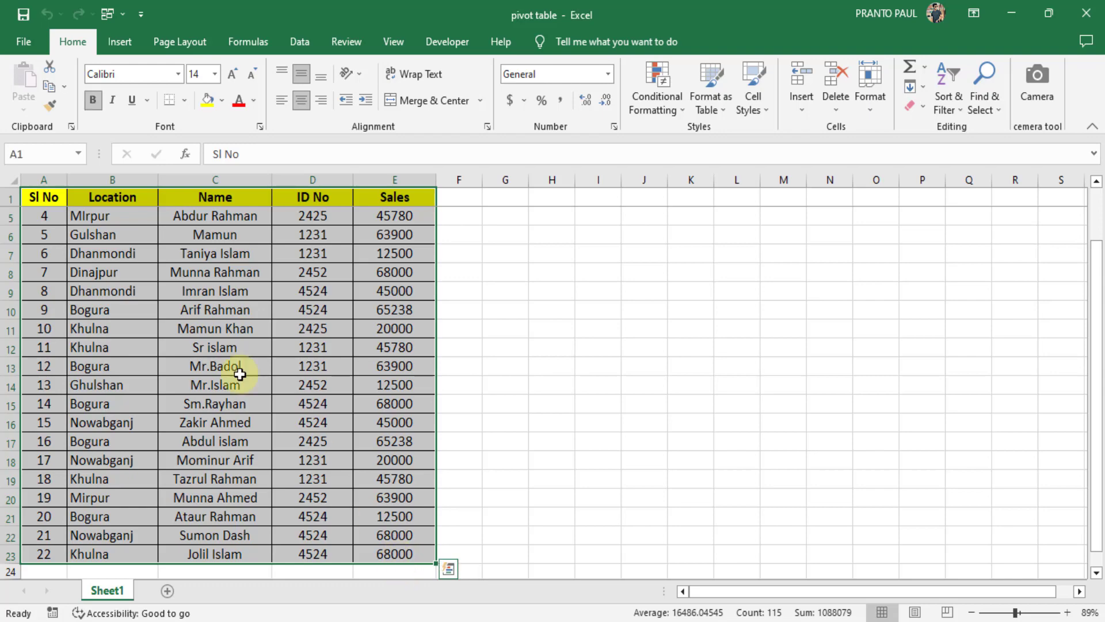
{"action": "left_click", "coordinate": [124, 44]}
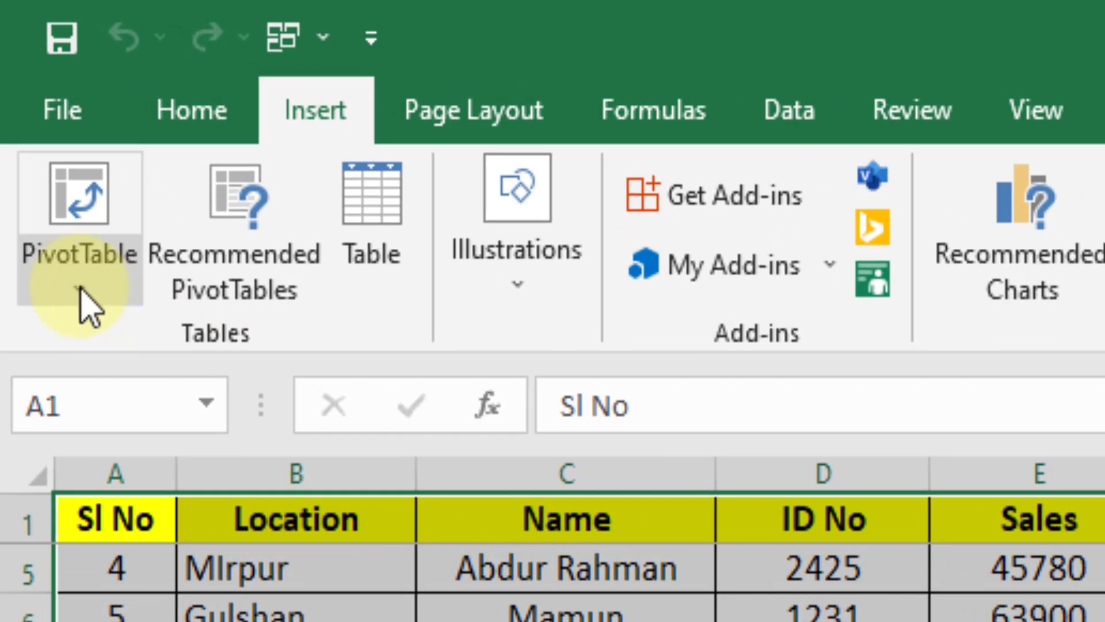
{"action": "left_click", "coordinate": [81, 288]}
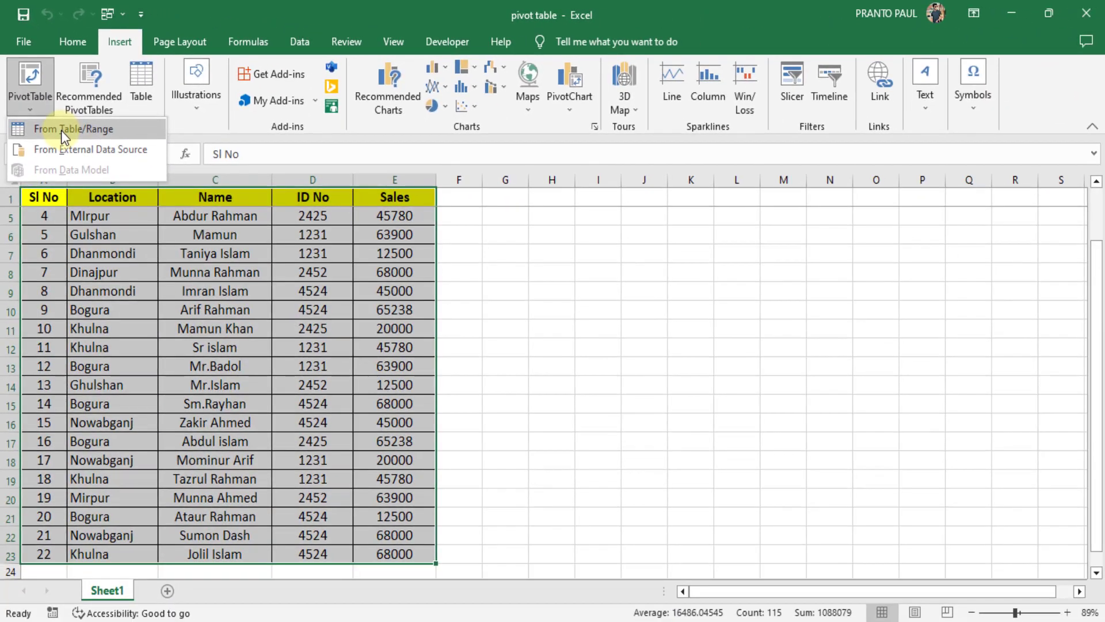
{"action": "left_click", "coordinate": [161, 343]}
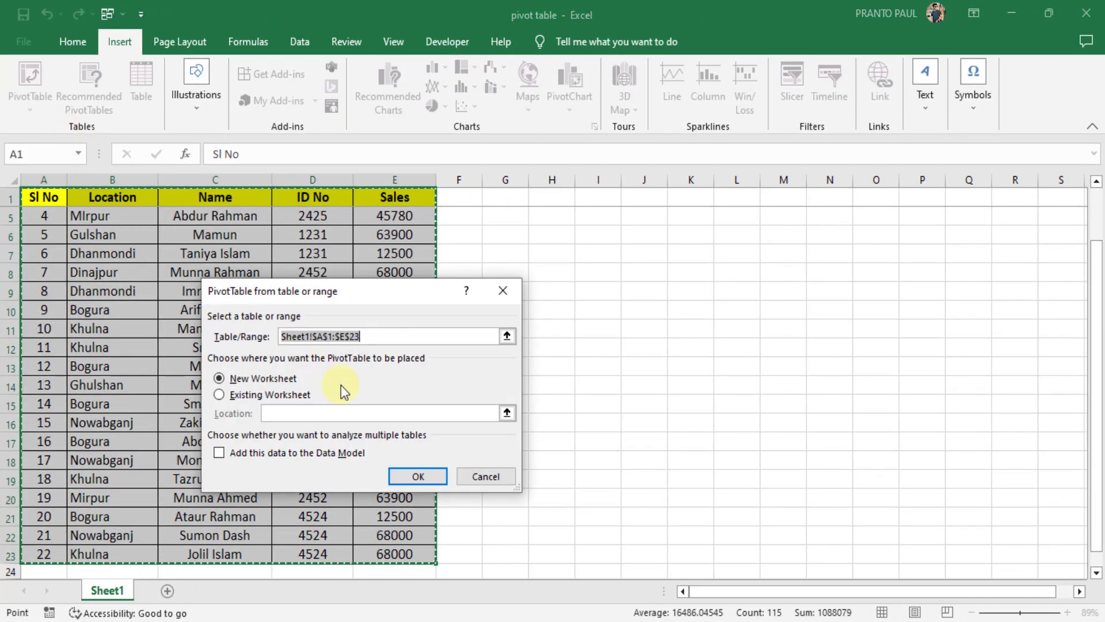
{"action": "left_click", "coordinate": [404, 472]}
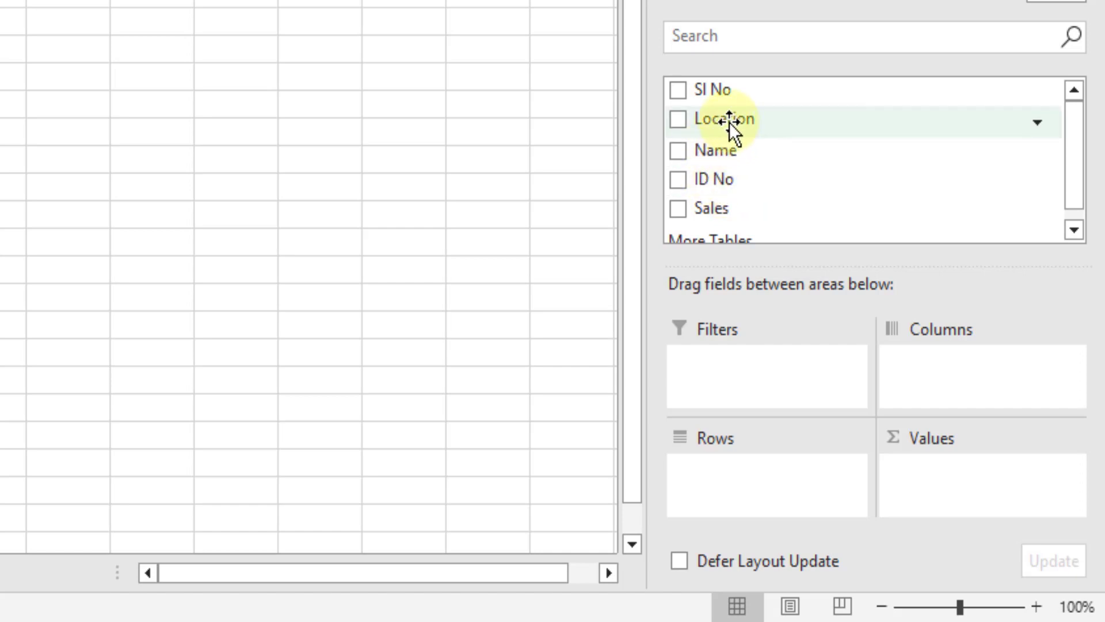
Step: Set Location as the PivotTable filter, Name as rows and Sales as values, and close the field list
{"action": "left_click_drag", "start_coordinate": [729, 119], "coordinate": [723, 366]}
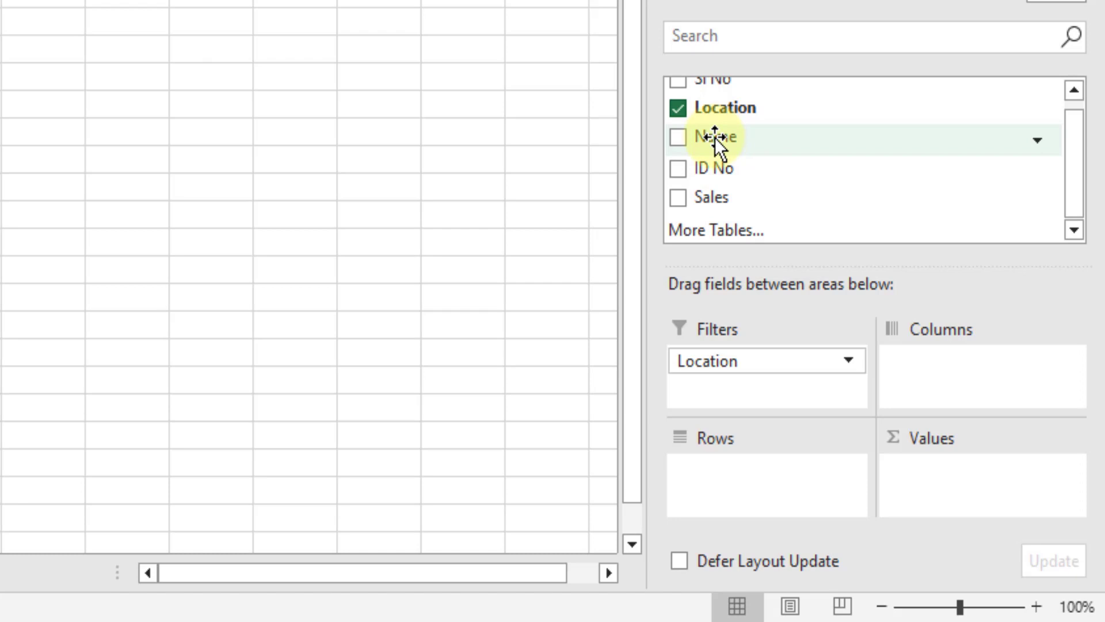
{"action": "left_click_drag", "start_coordinate": [714, 137], "coordinate": [731, 489]}
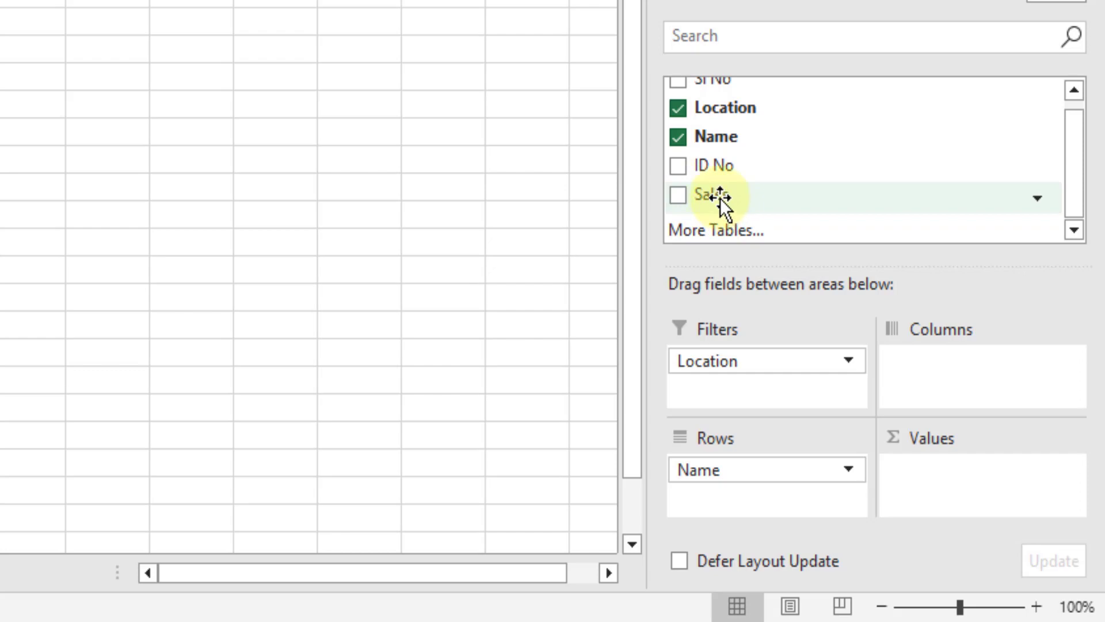
{"action": "left_click_drag", "start_coordinate": [720, 198], "coordinate": [958, 472]}
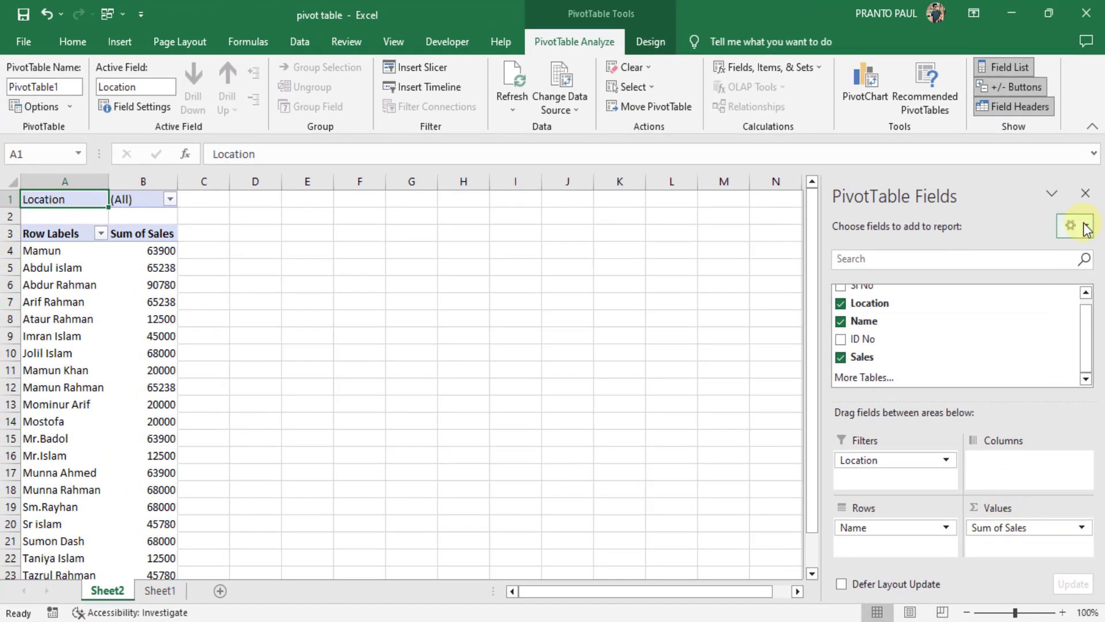
{"action": "left_click", "coordinate": [1086, 192]}
Step: Generate separate report filter pages from the PivotTable for every Location
{"action": "scroll", "coordinate": [144, 518], "scroll_direction": "down", "scroll_amount": 4}
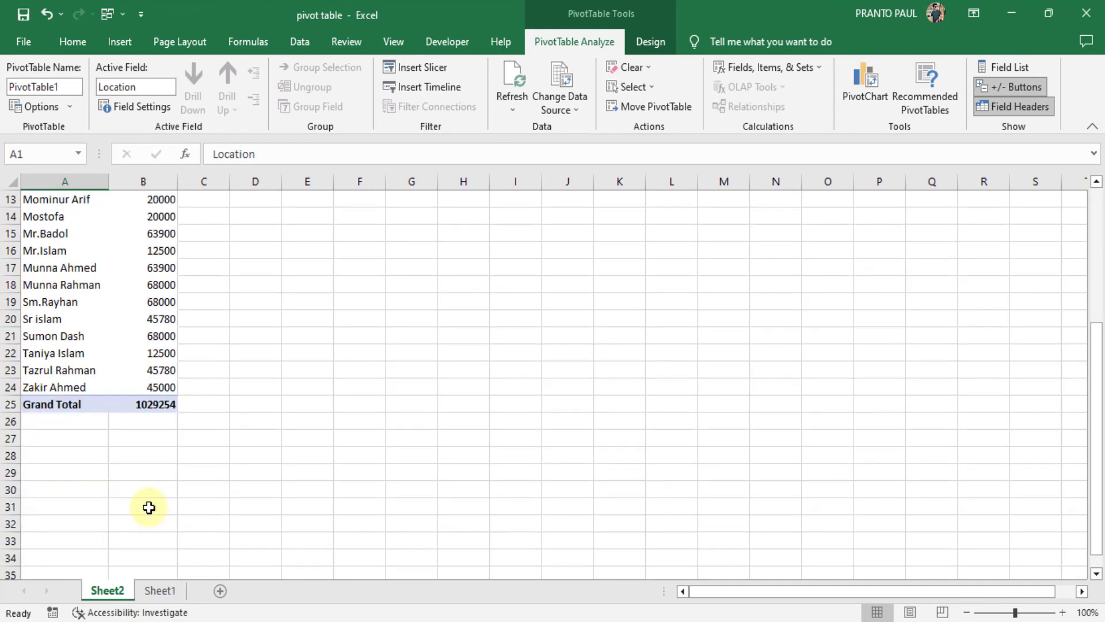
{"action": "scroll", "coordinate": [148, 506], "scroll_direction": "up", "scroll_amount": 4}
{"action": "scroll", "coordinate": [160, 359], "scroll_direction": "down", "scroll_amount": 4}
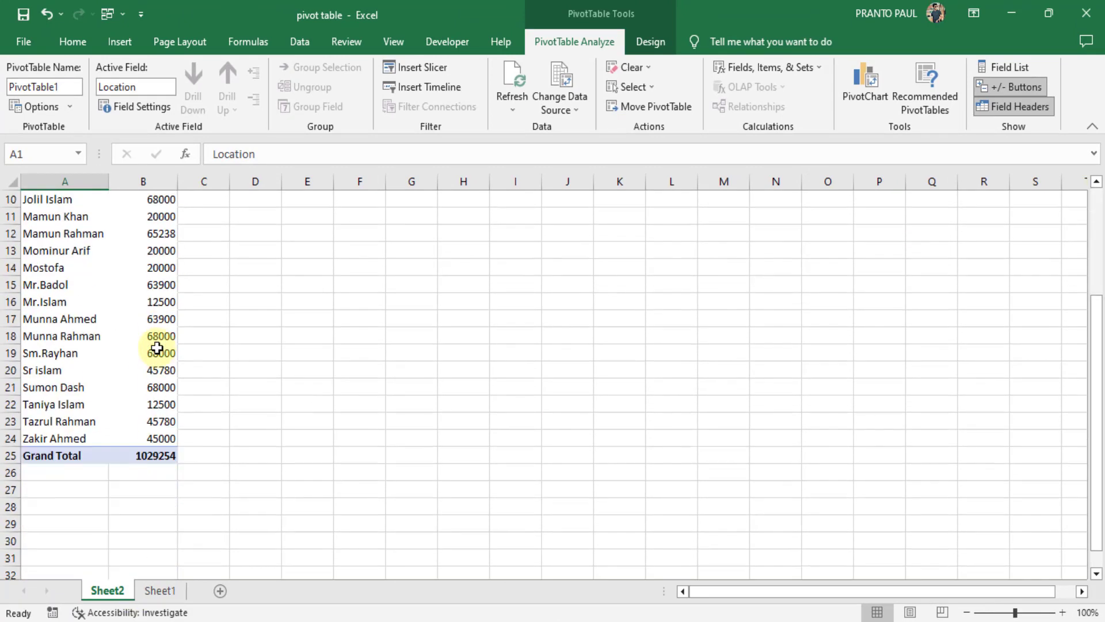
{"action": "scroll", "coordinate": [154, 346], "scroll_direction": "up", "scroll_amount": 4}
{"action": "mouse_move", "coordinate": [156, 348]}
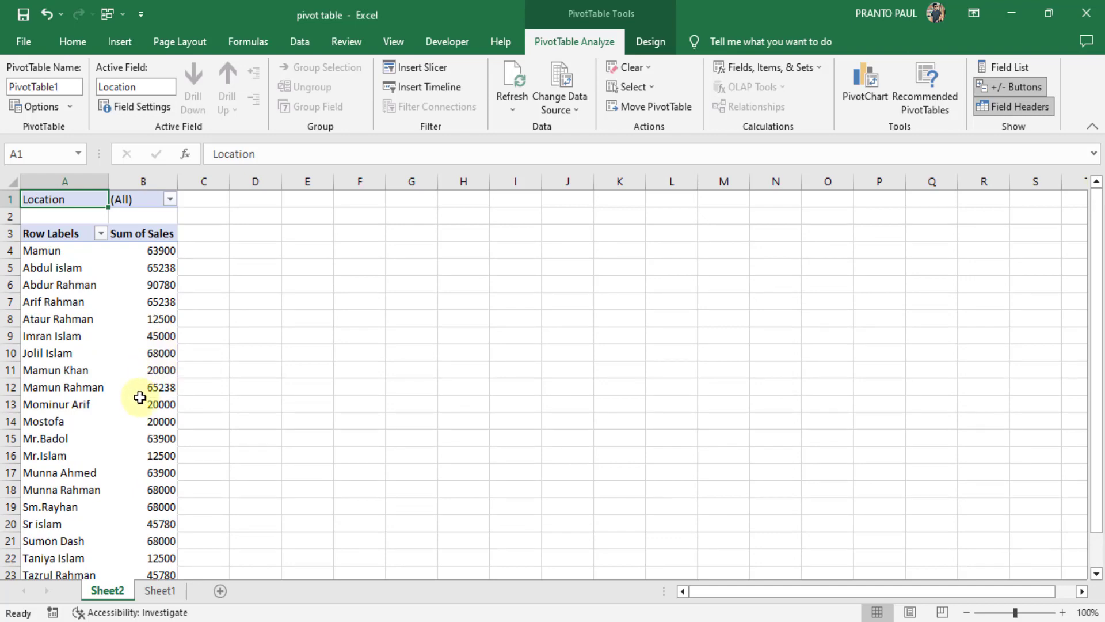
{"action": "left_click", "coordinate": [146, 252]}
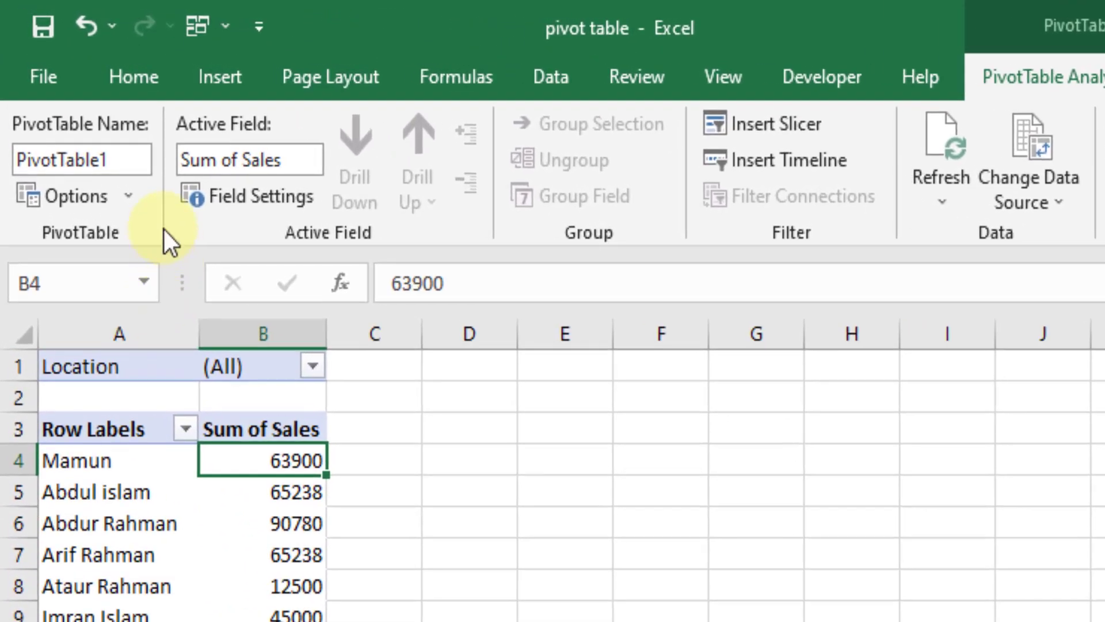
{"action": "left_click", "coordinate": [129, 196]}
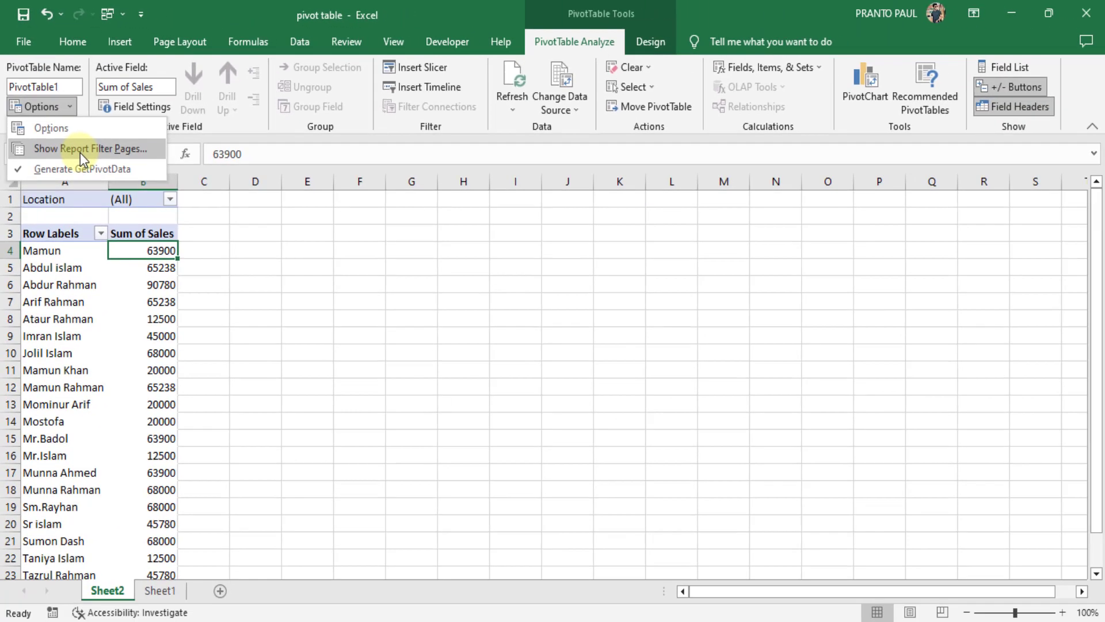
{"action": "left_click", "coordinate": [109, 205]}
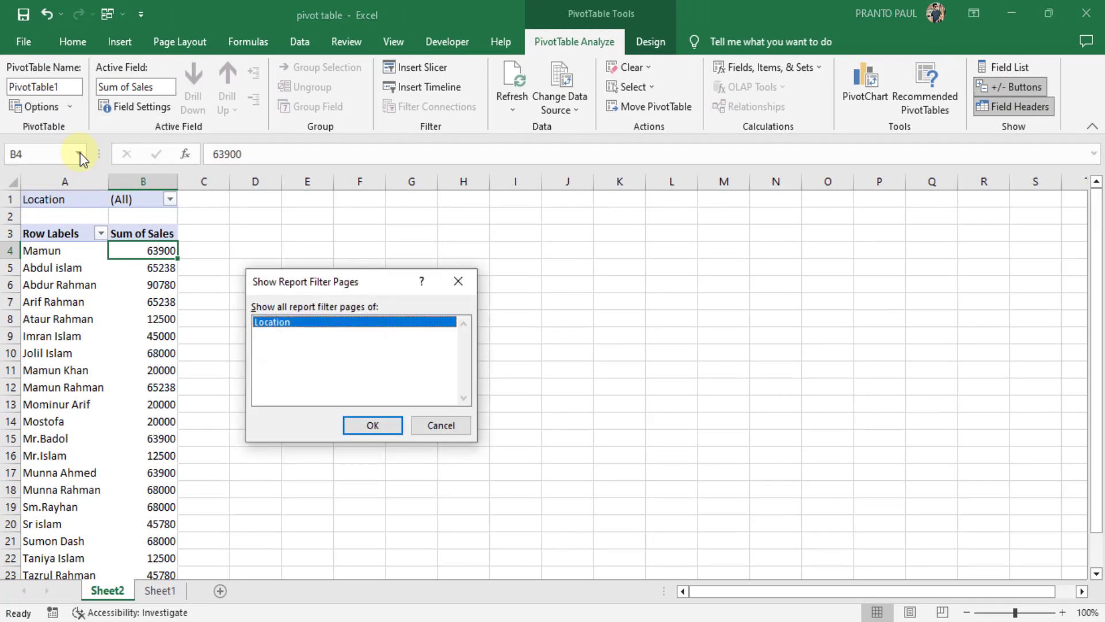
{"action": "left_click", "coordinate": [374, 425]}
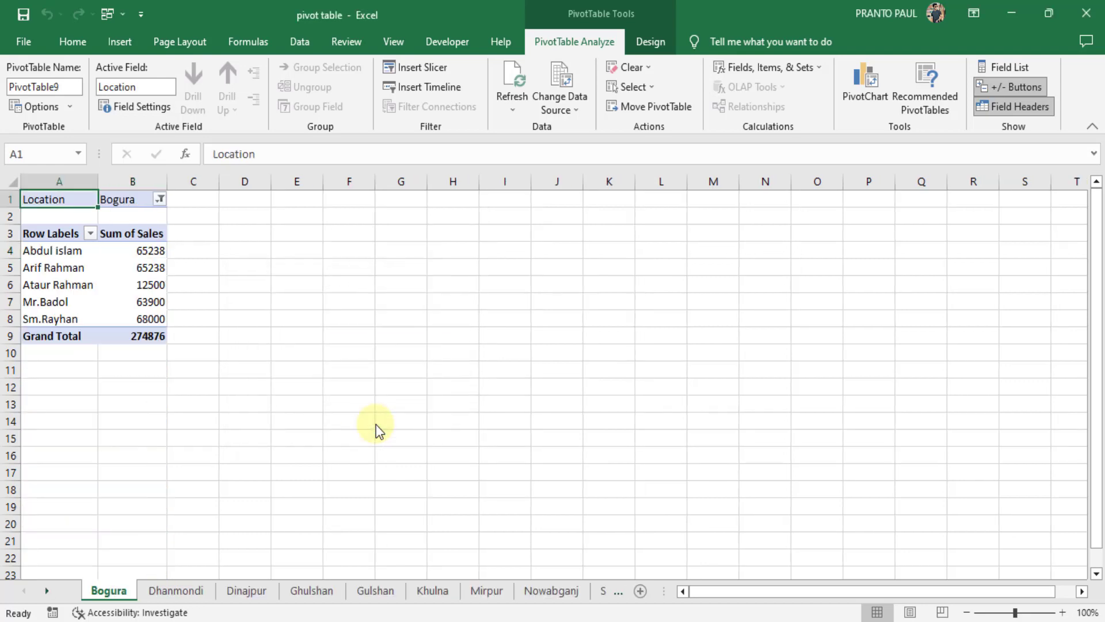
Step: Review the generated location sheets, including Dhanmondi, Dinajpur, Ghulshan, Khulna, Mirpur and Nowabganj
{"action": "left_click", "coordinate": [175, 590]}
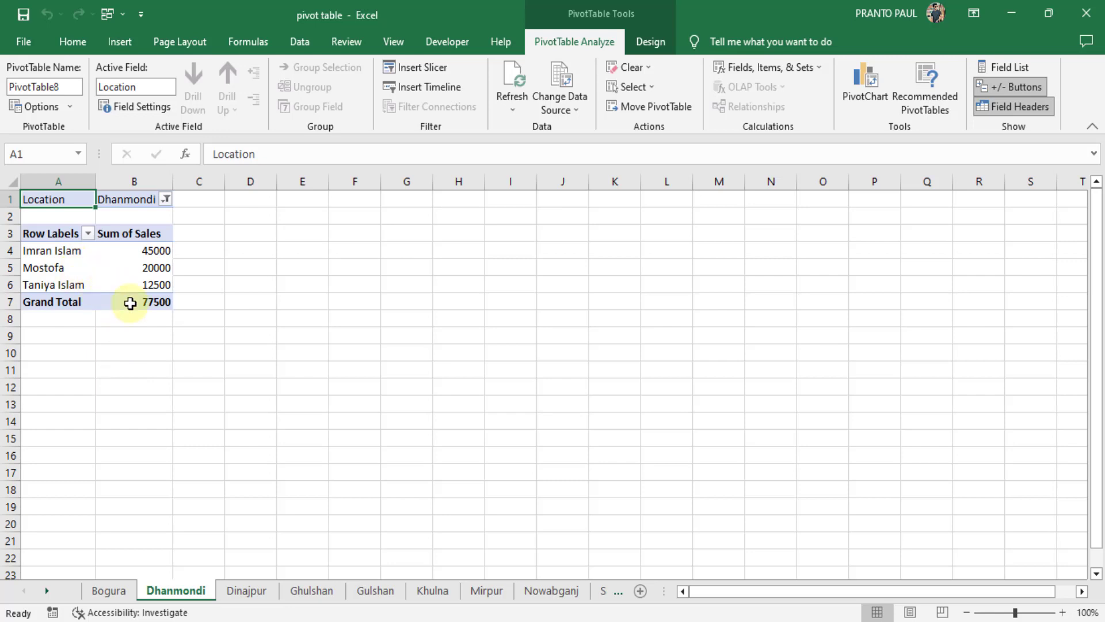
{"action": "left_click", "coordinate": [247, 591]}
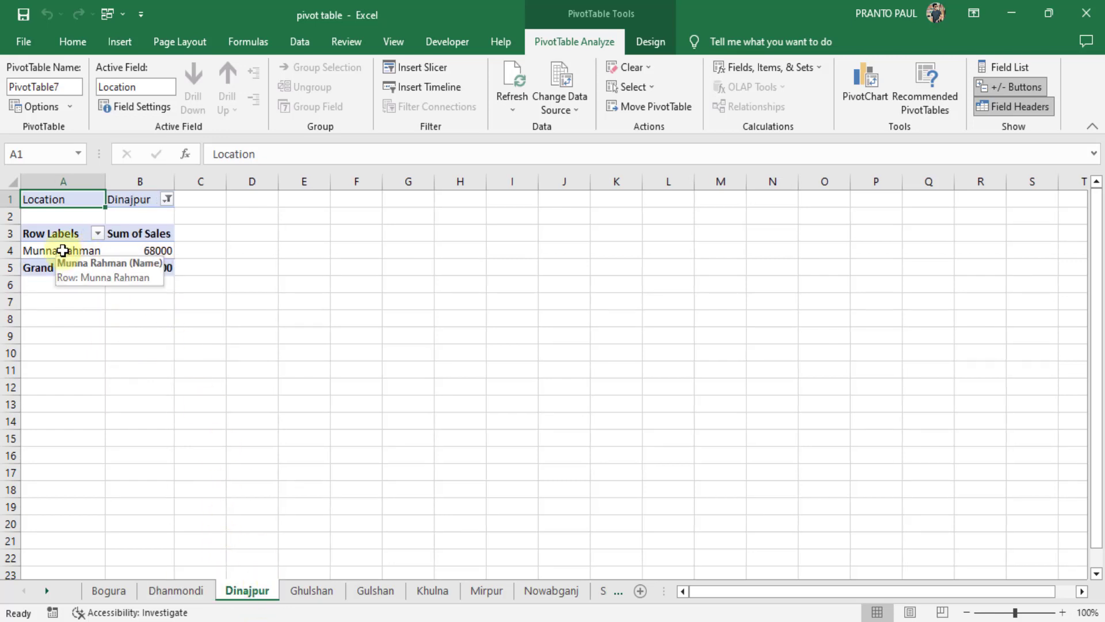
{"action": "left_click", "coordinate": [313, 591]}
{"action": "left_click", "coordinate": [431, 596]}
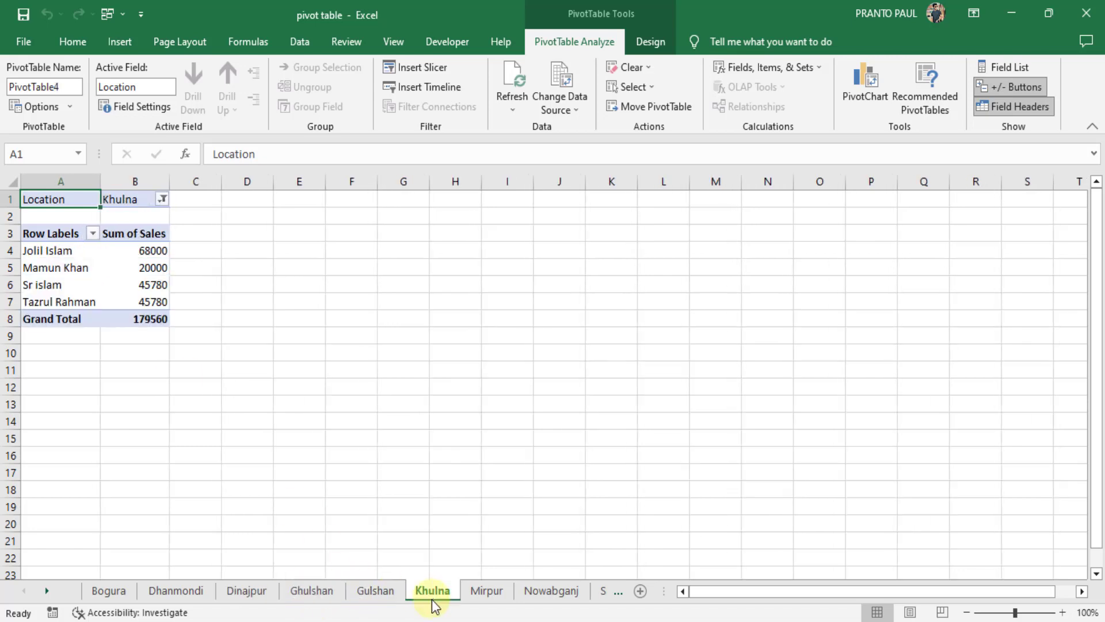
{"action": "left_click", "coordinate": [488, 593]}
{"action": "left_click", "coordinate": [554, 595]}
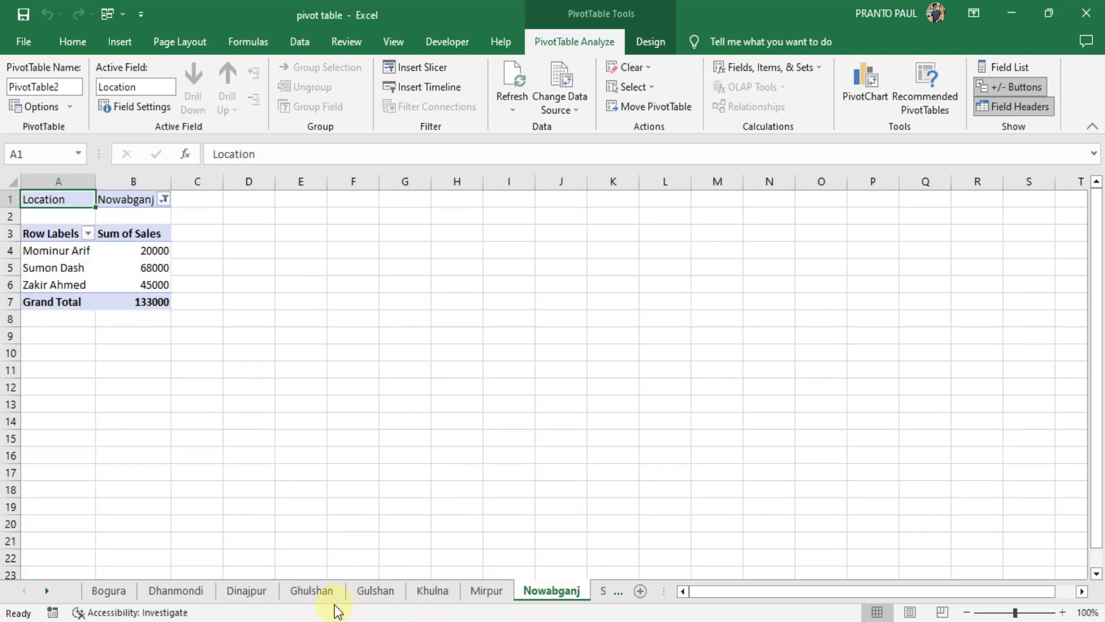
{"action": "left_click", "coordinate": [320, 593]}
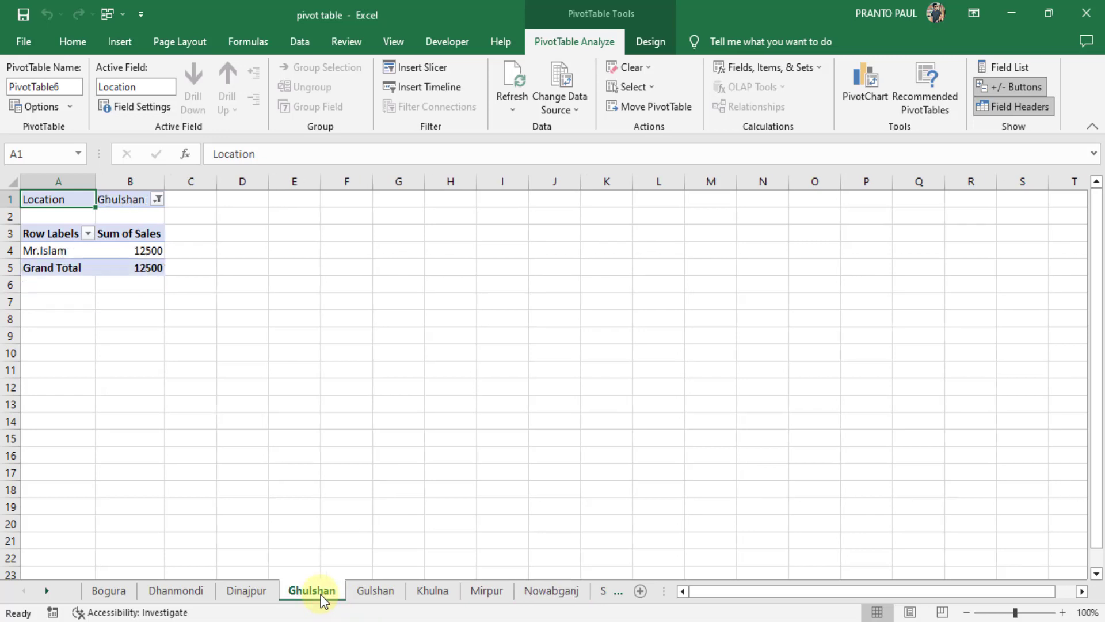